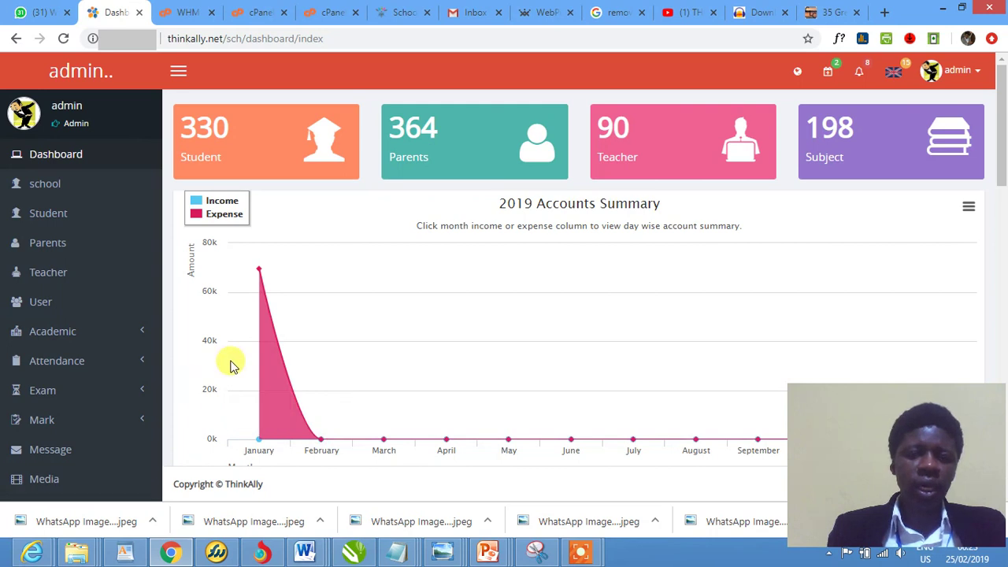
Open the administrator's account menu from the avatar at top right
click(952, 73)
Log out of the administrator account and sign in with the saved demo school account
click(881, 161)
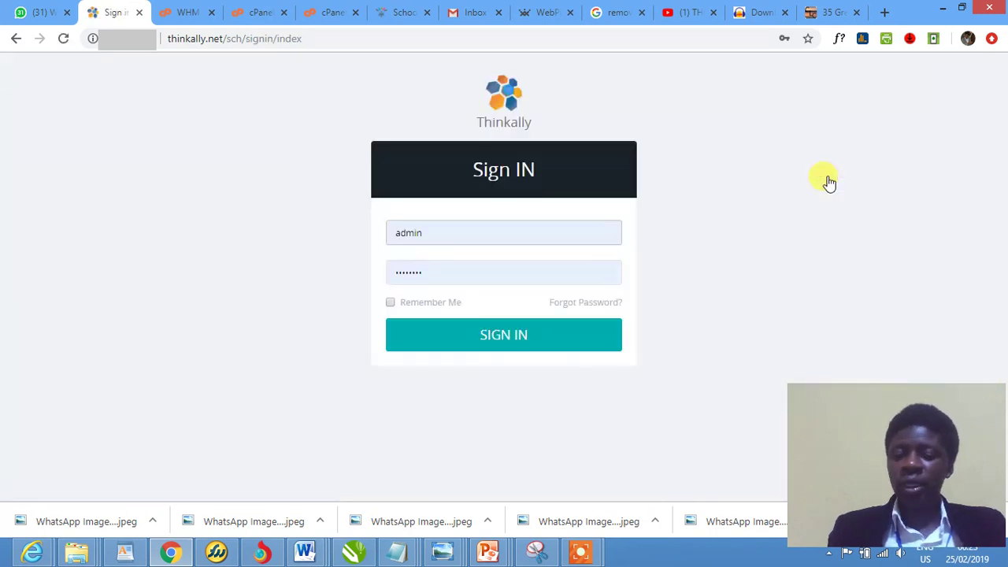
click(516, 233)
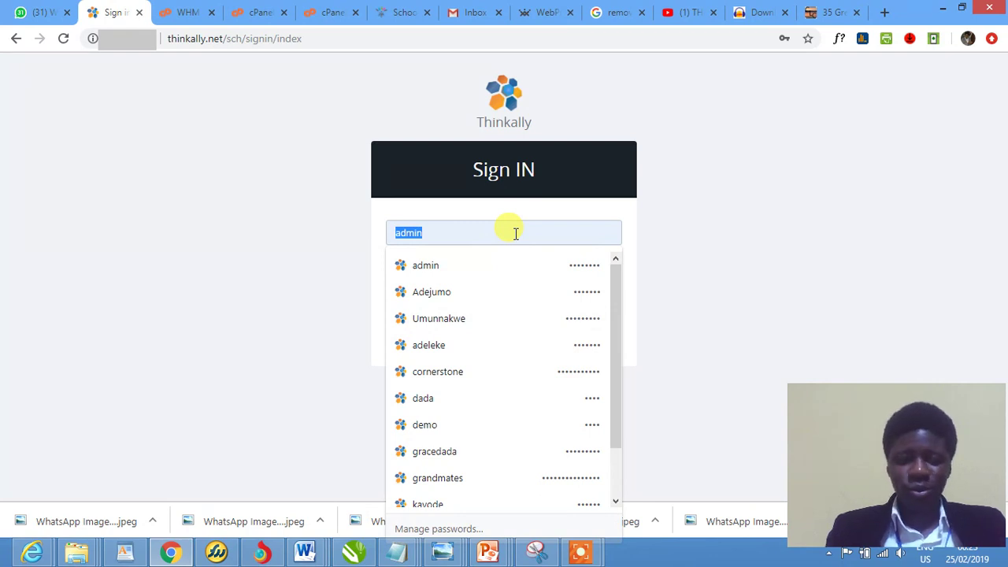
text(demo)
key(Tab)
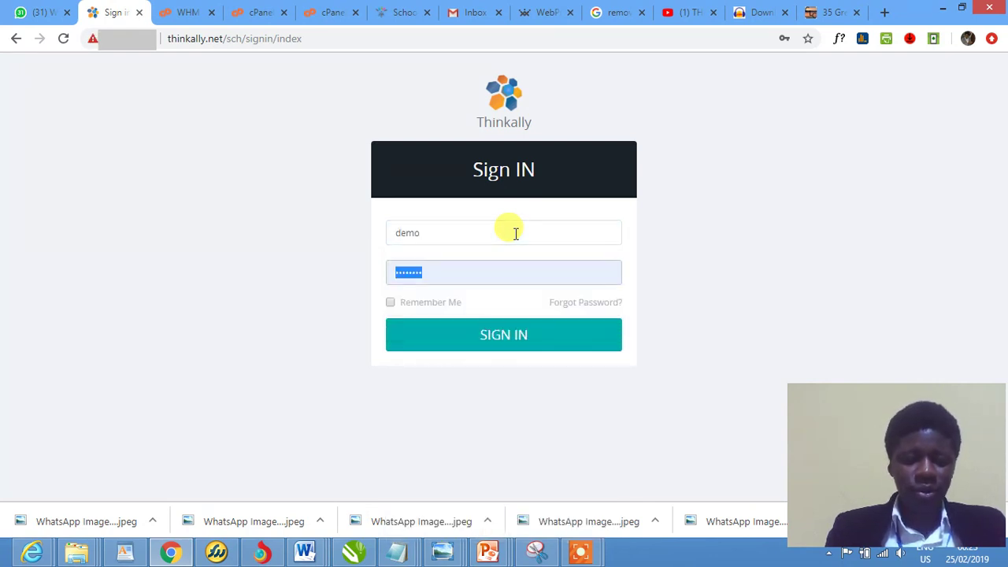
text(de)
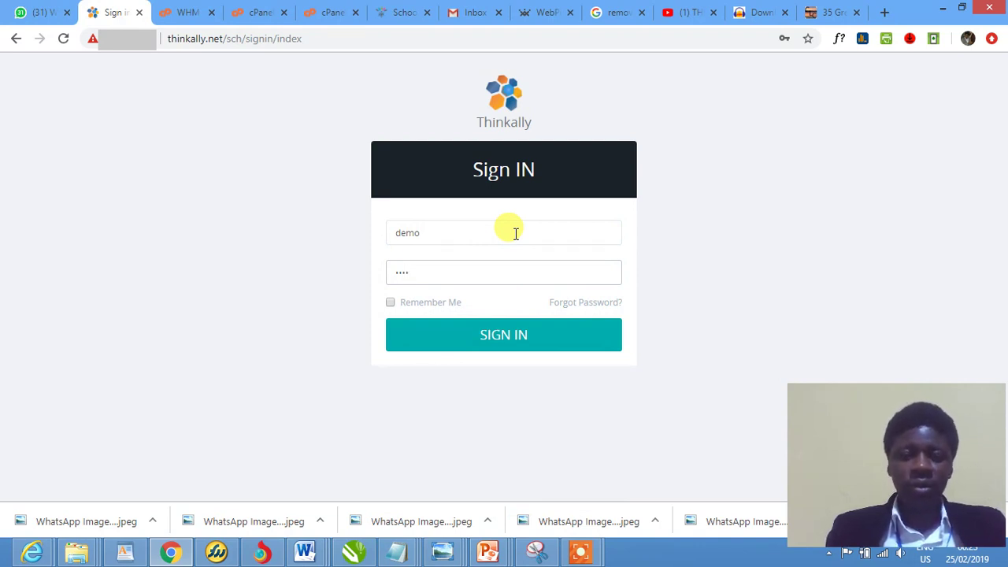
key(Return)
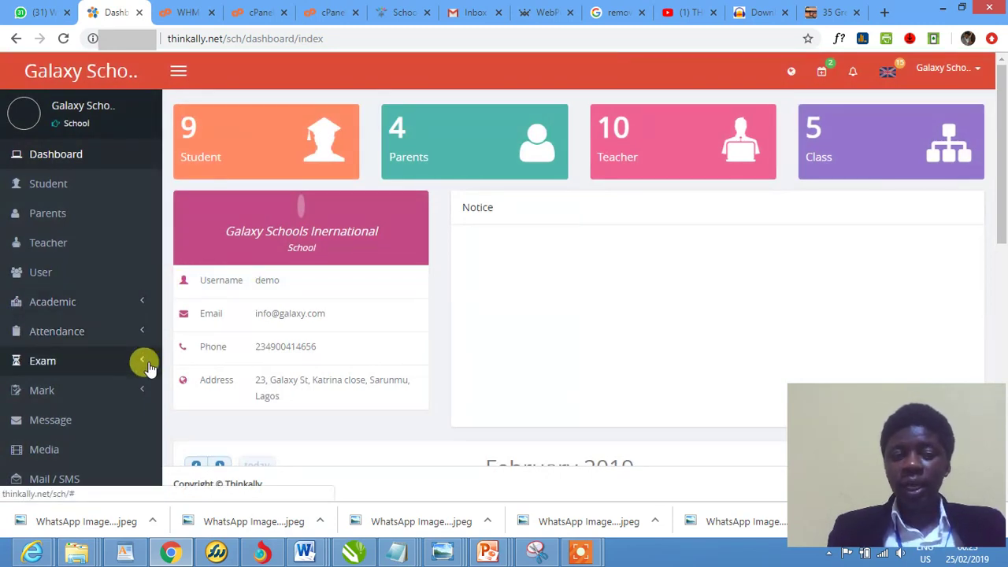
Open the Exam Attendance page from the Exam section of the sidebar
click(142, 364)
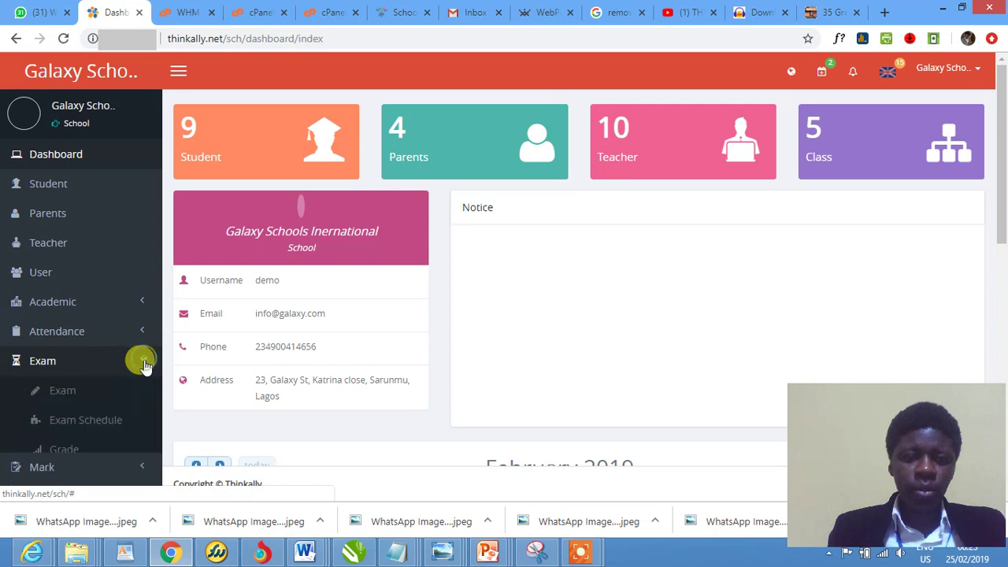
scroll(141, 370, down, 1)
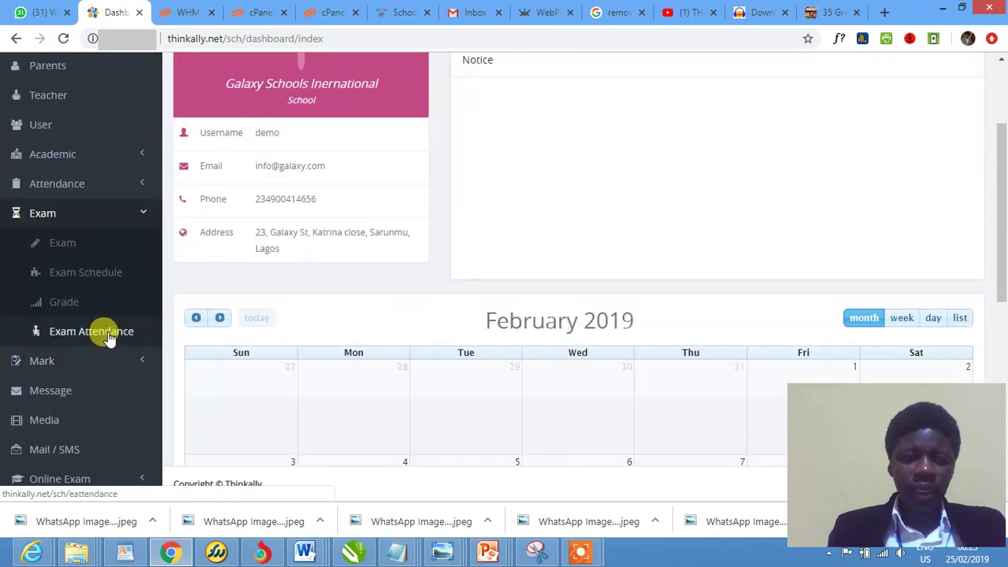
click(110, 333)
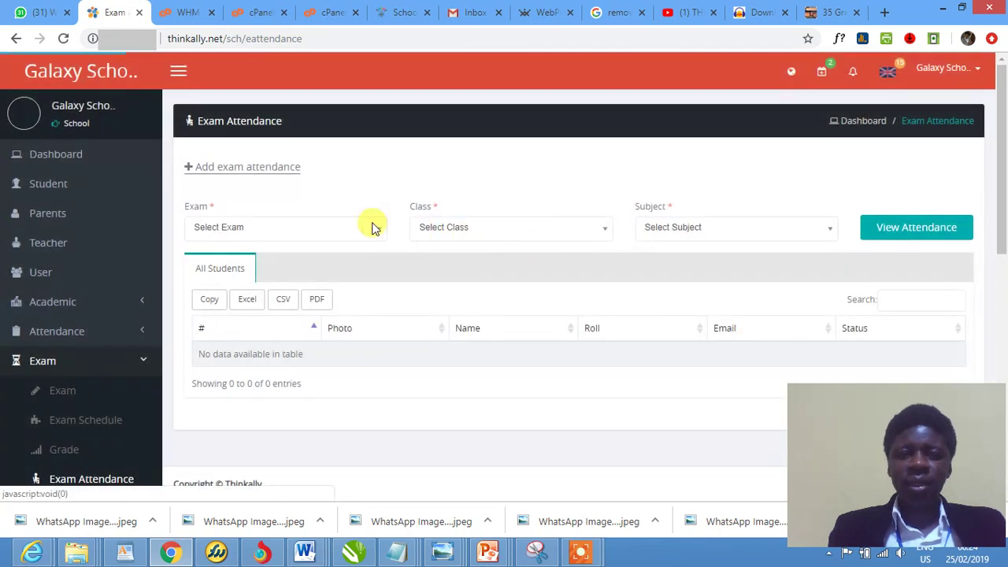
scroll(469, 241, down, 1)
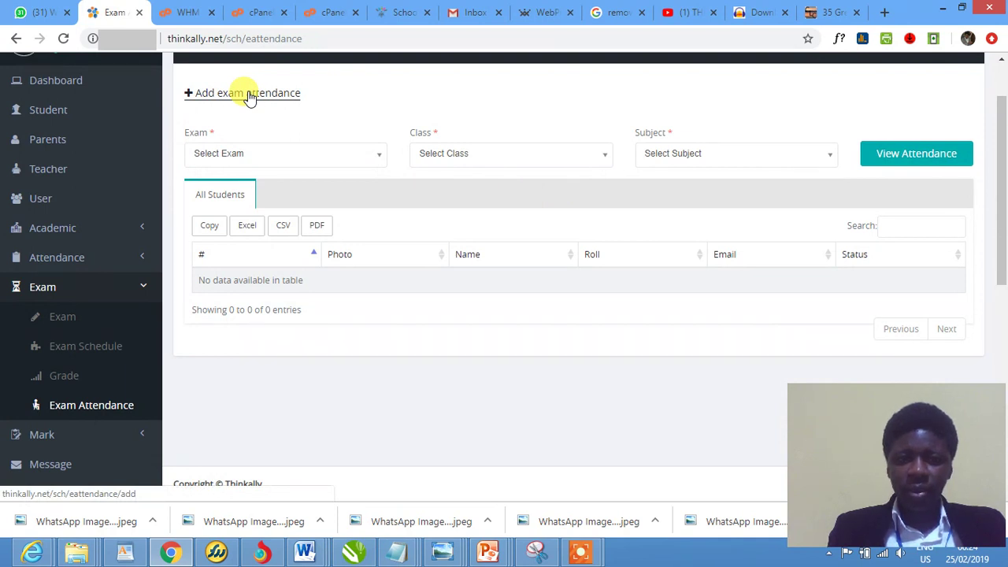
click(276, 155)
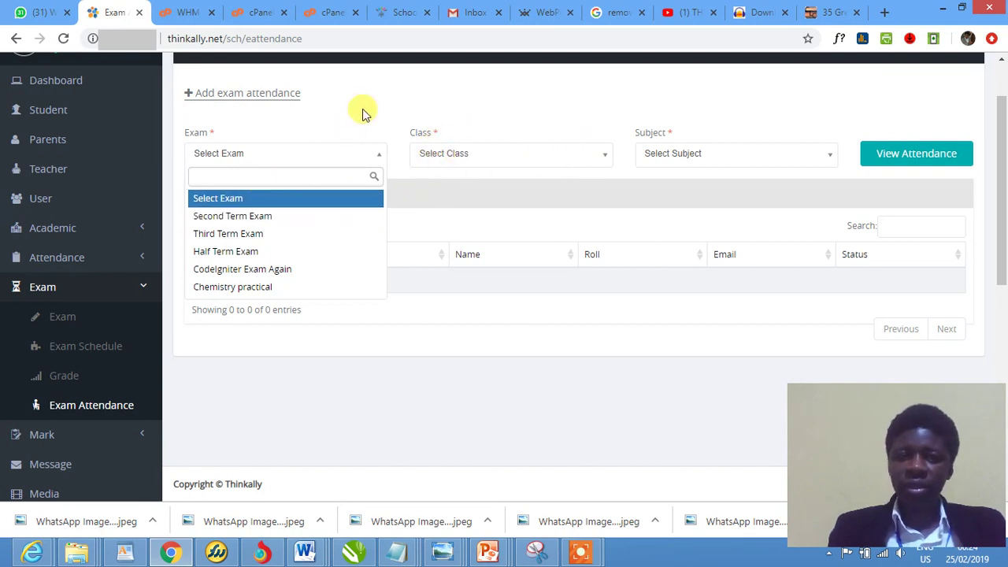
Start a new exam attendance entry and select Second Term Exam as the exam
click(417, 102)
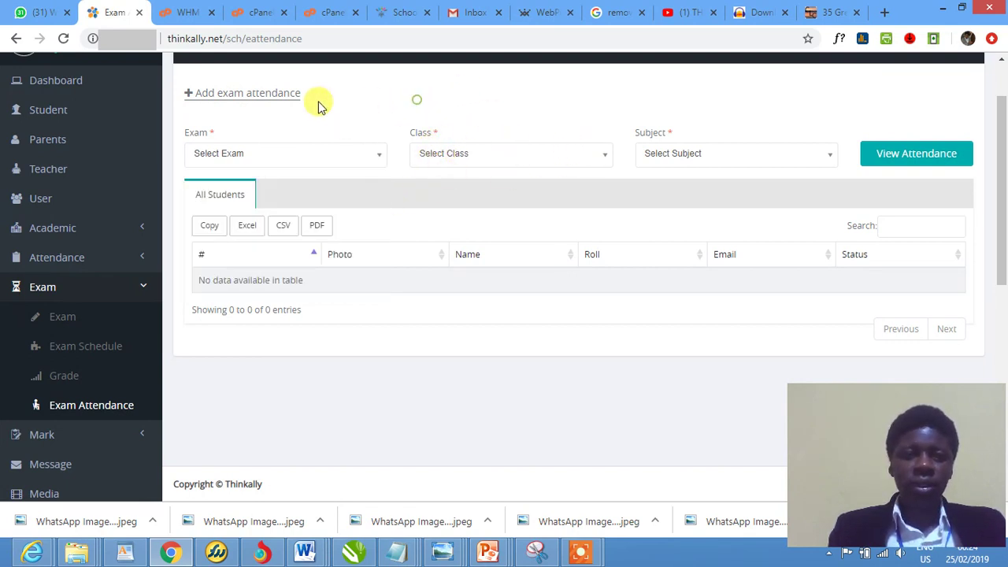
click(256, 101)
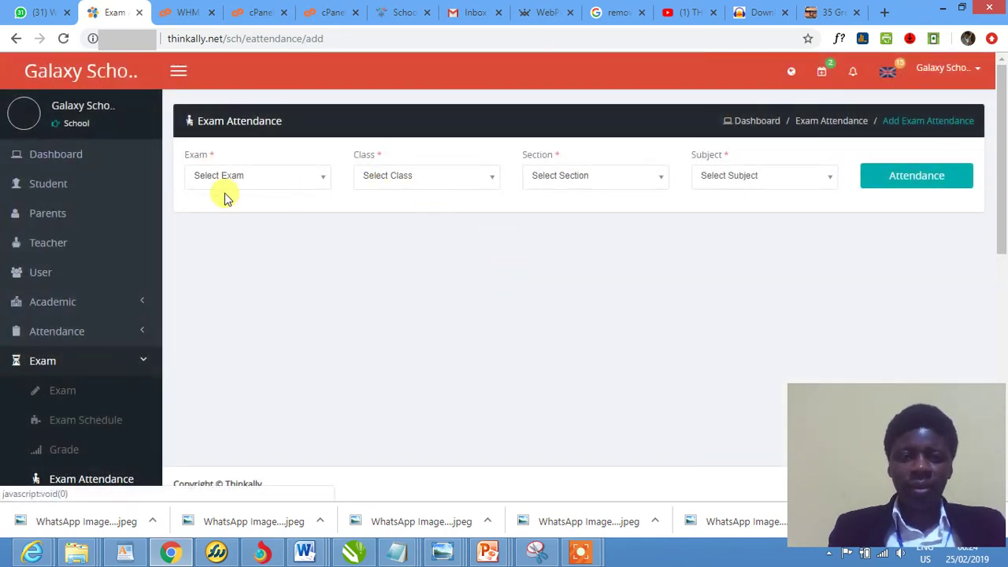
click(245, 183)
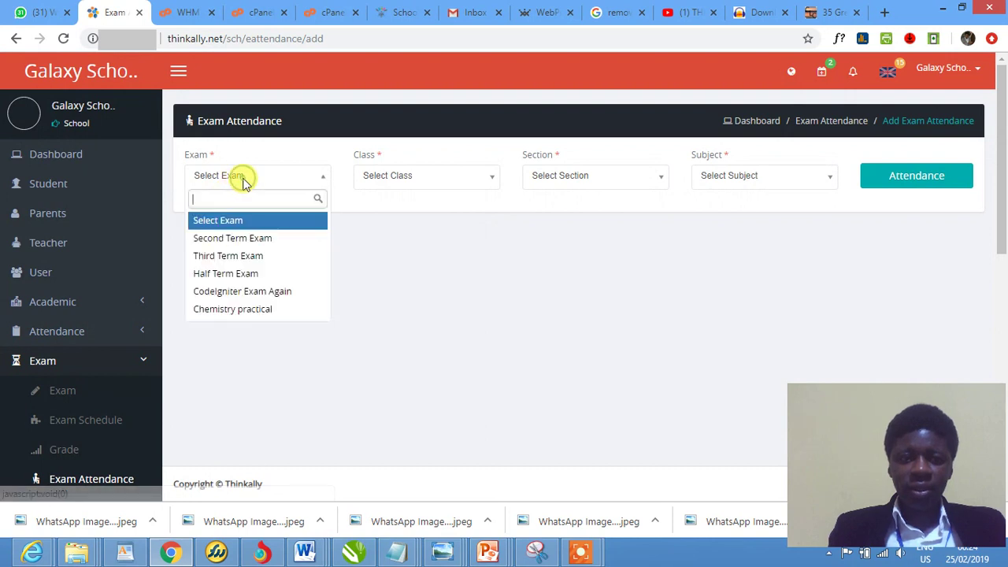
click(249, 241)
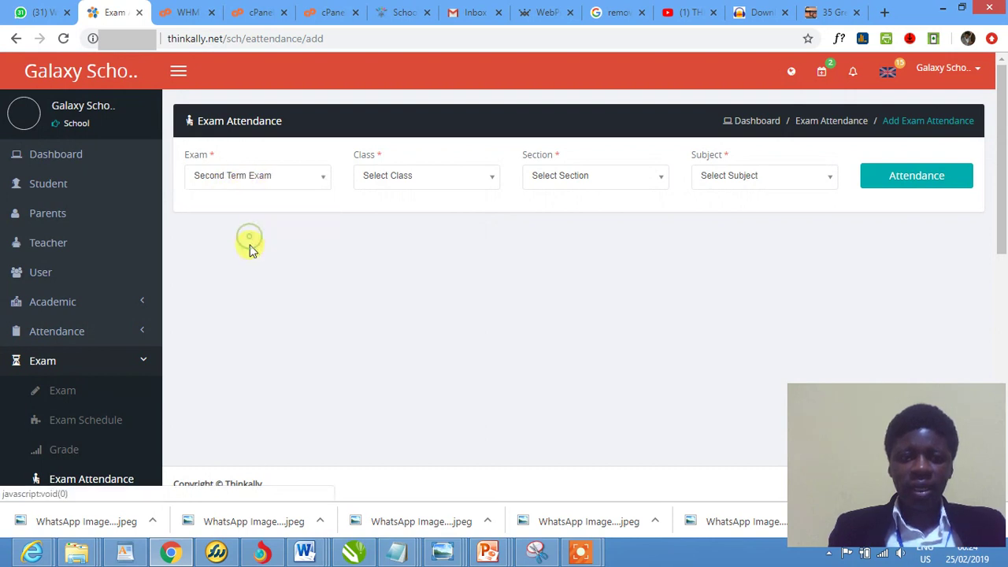
click(247, 178)
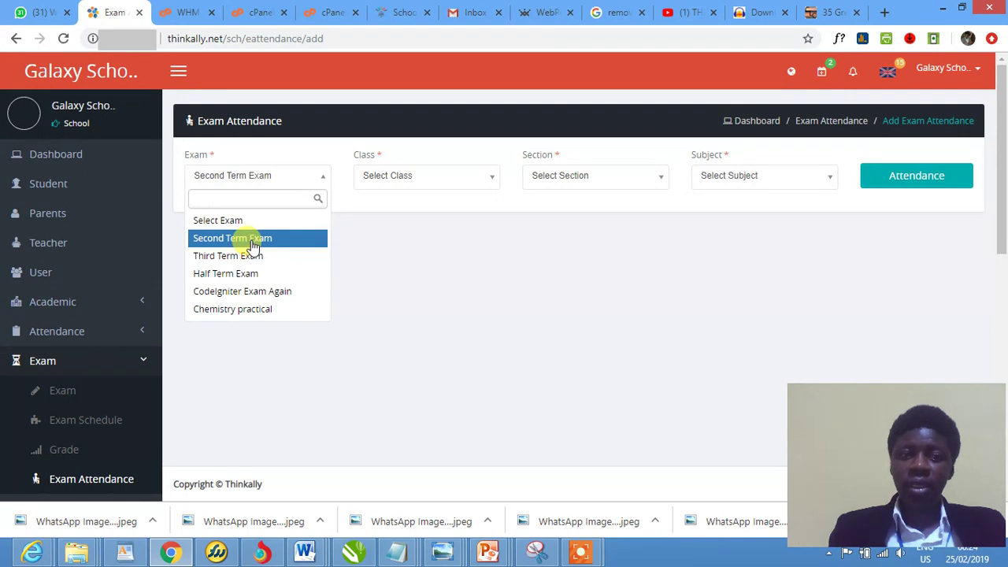
click(250, 240)
click(237, 176)
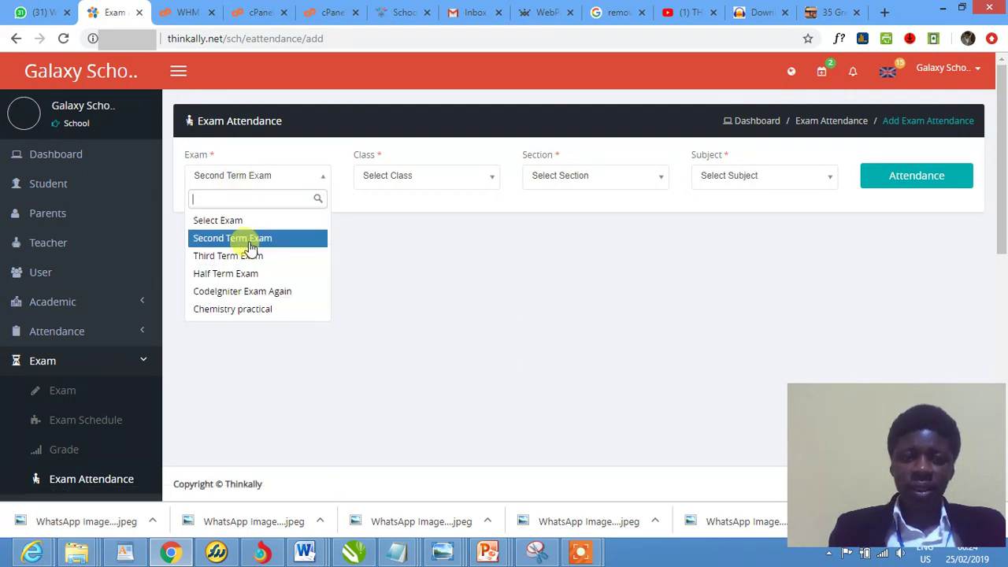
click(248, 239)
Choose class JSS 1, section JSS 1 and subject Basic Science, then load the students
click(374, 189)
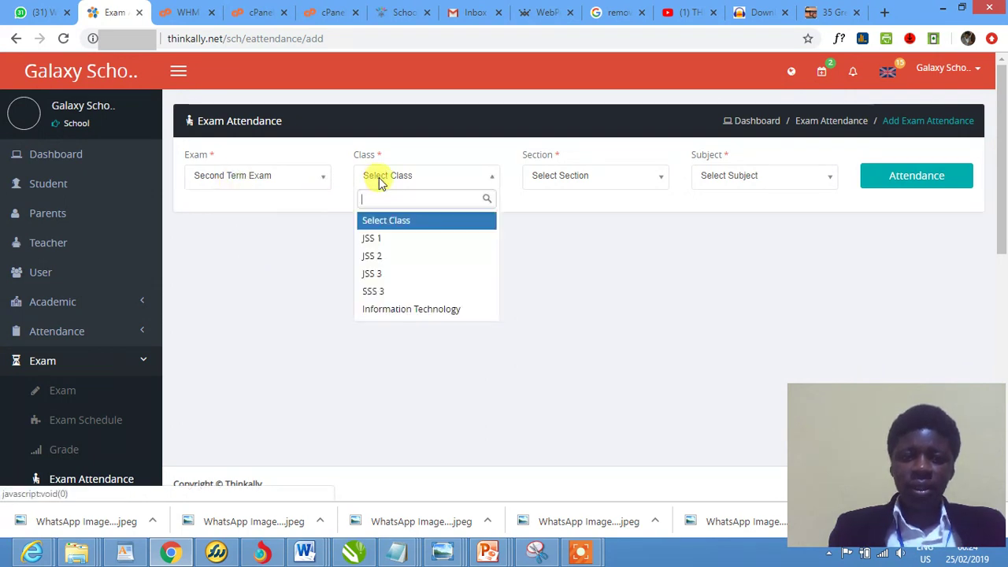
click(400, 239)
click(561, 176)
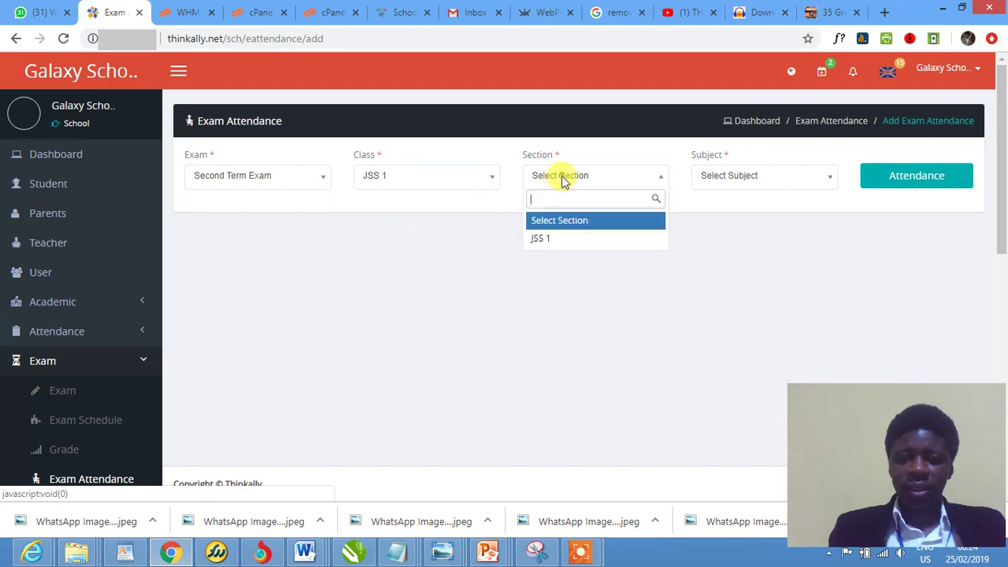
click(560, 238)
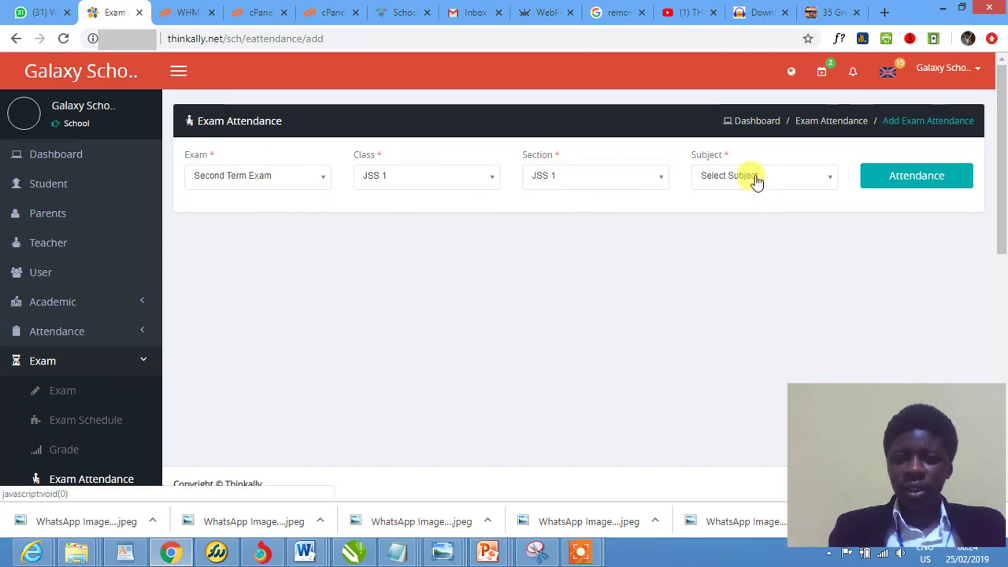
click(754, 176)
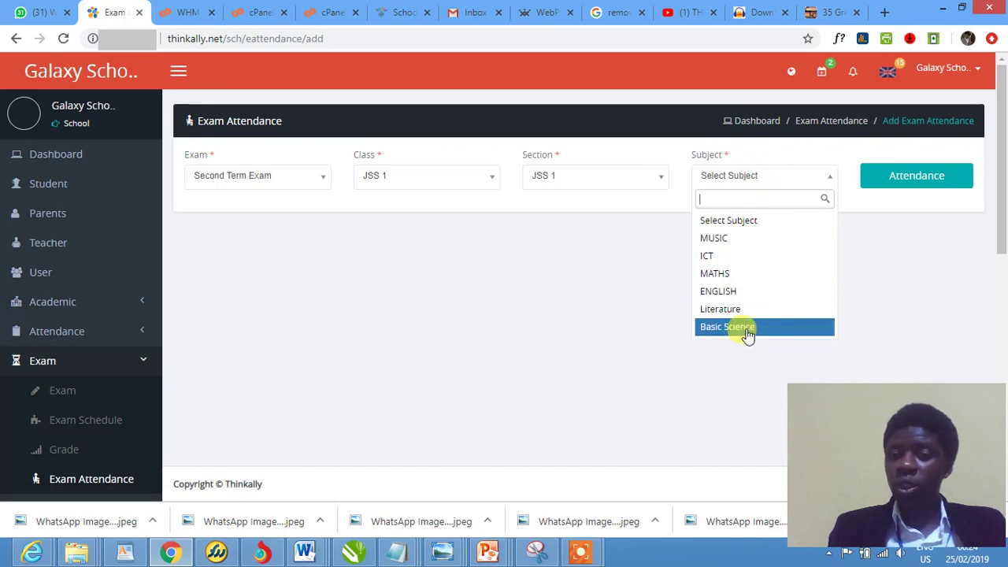
click(748, 327)
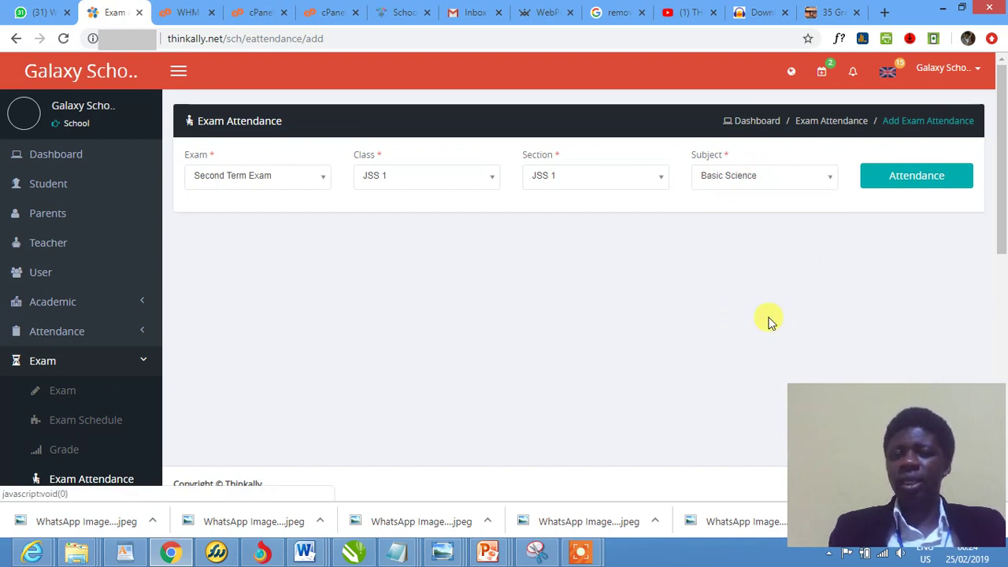
click(913, 187)
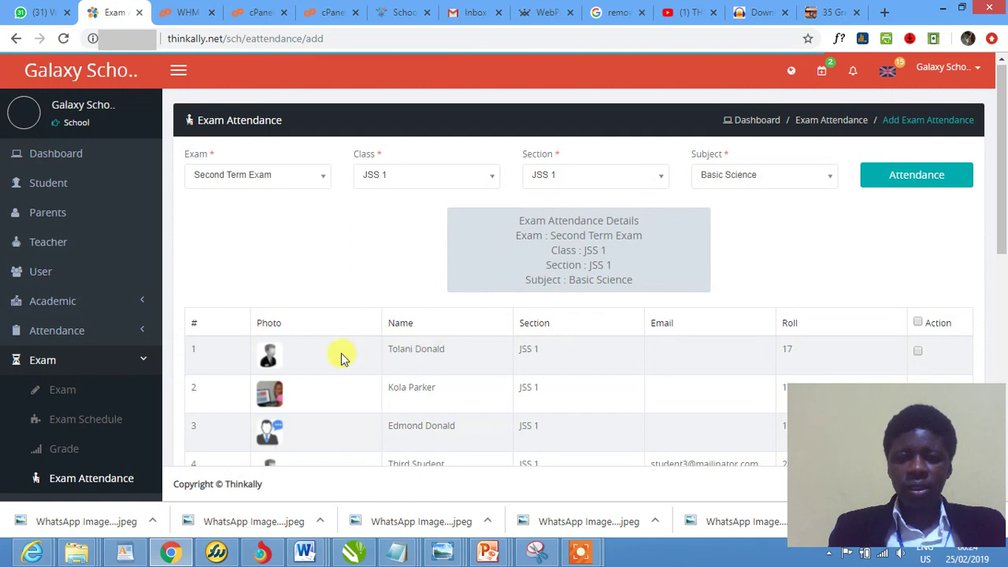
Mark the first student in the attendance table present
scroll(442, 366, down, 6)
scroll(442, 366, up, 4)
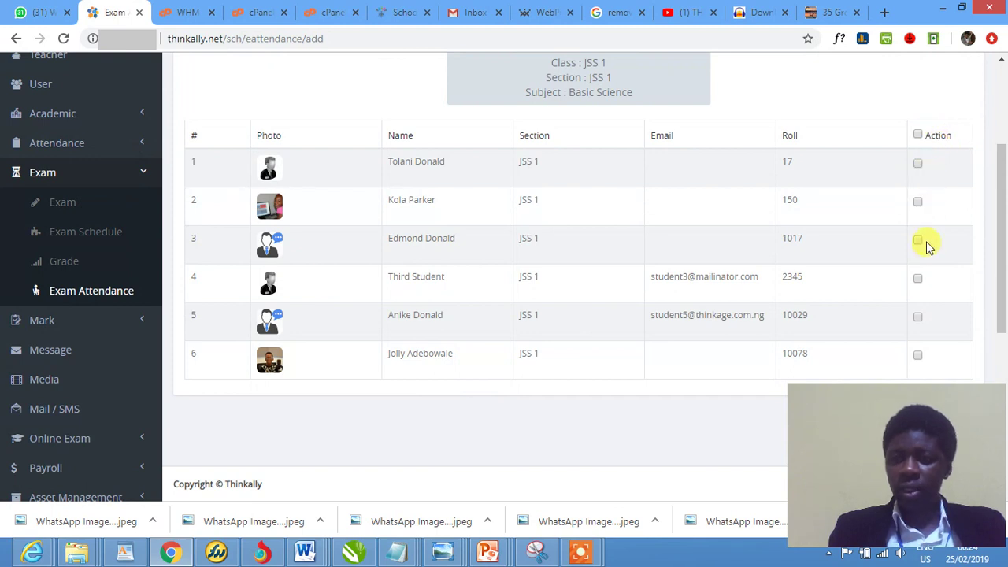
click(922, 168)
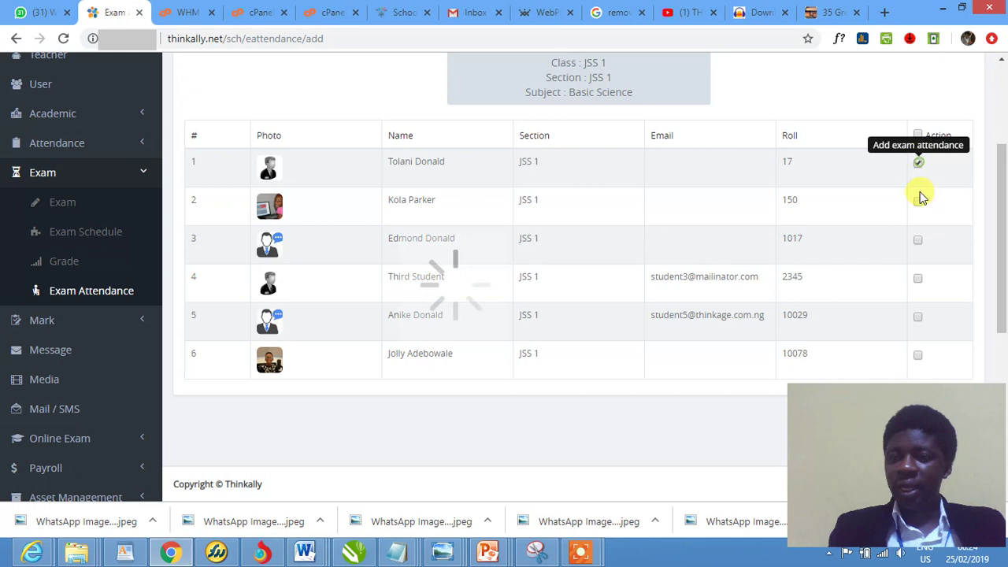
click(918, 241)
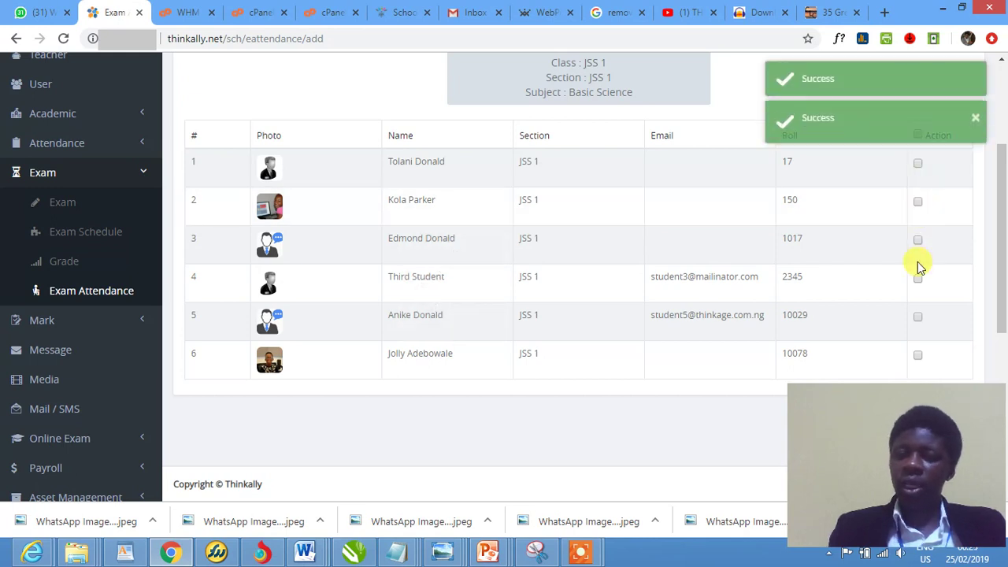
click(918, 163)
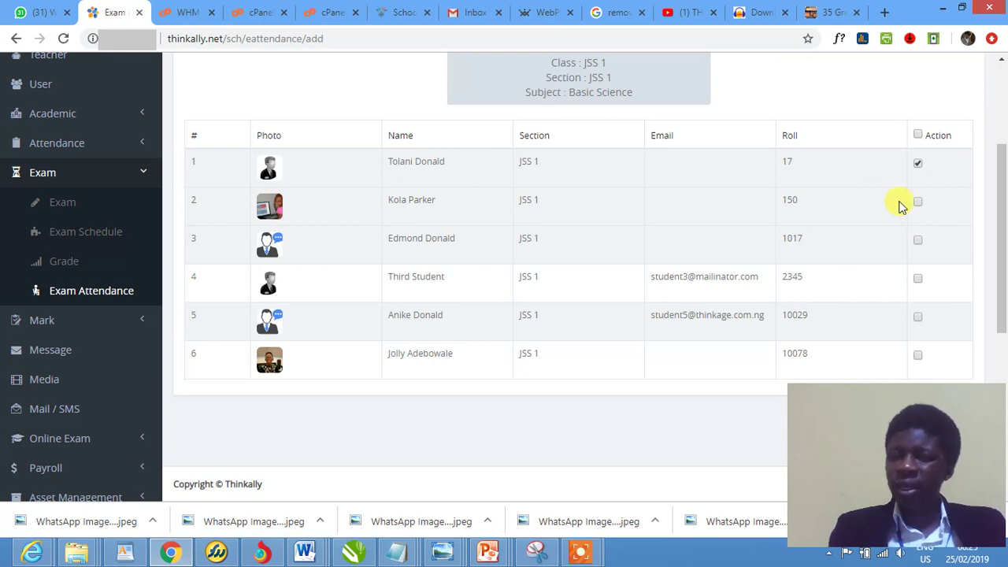
Mark the remaining five JSS 1 students present
click(917, 203)
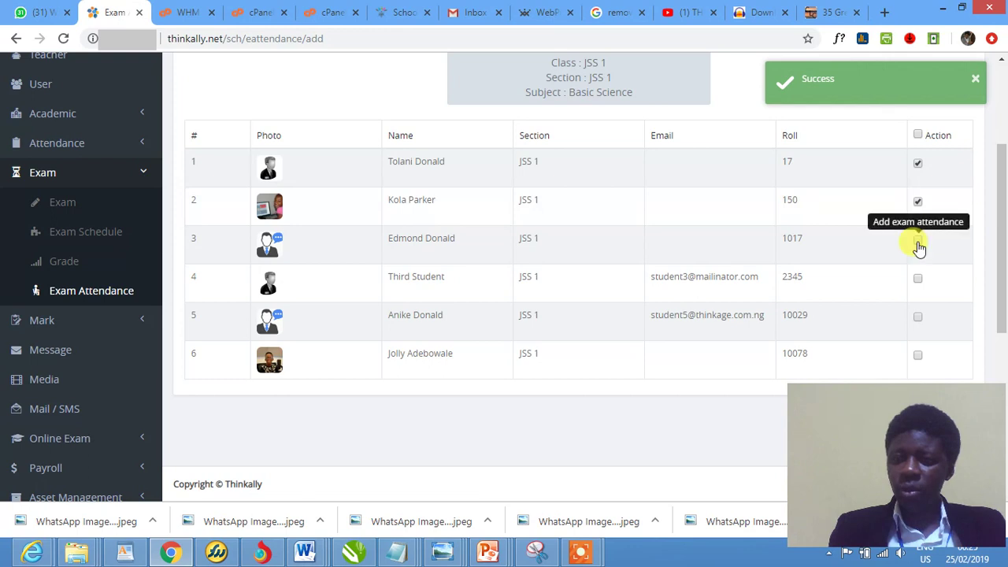
click(917, 240)
click(918, 281)
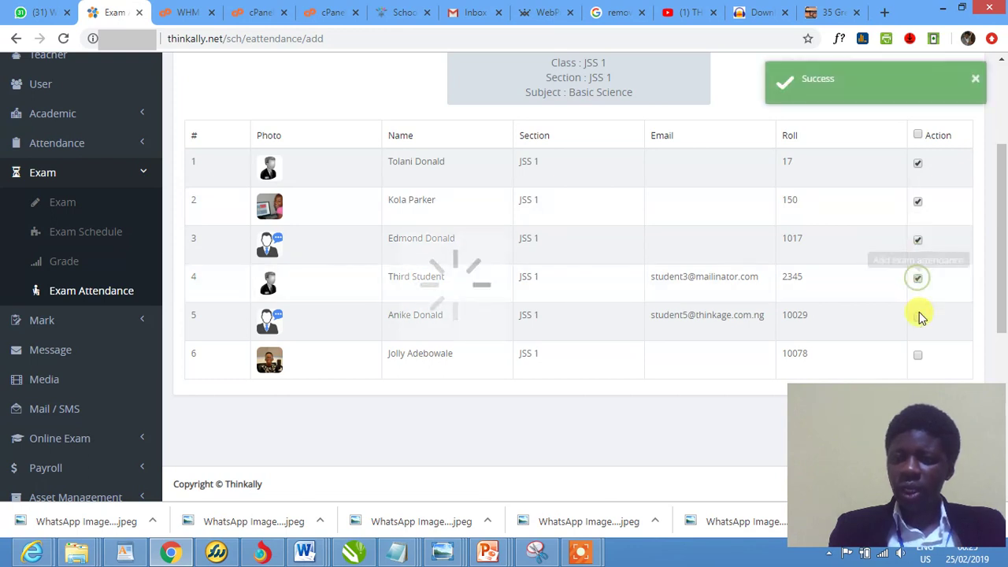
click(918, 316)
click(919, 361)
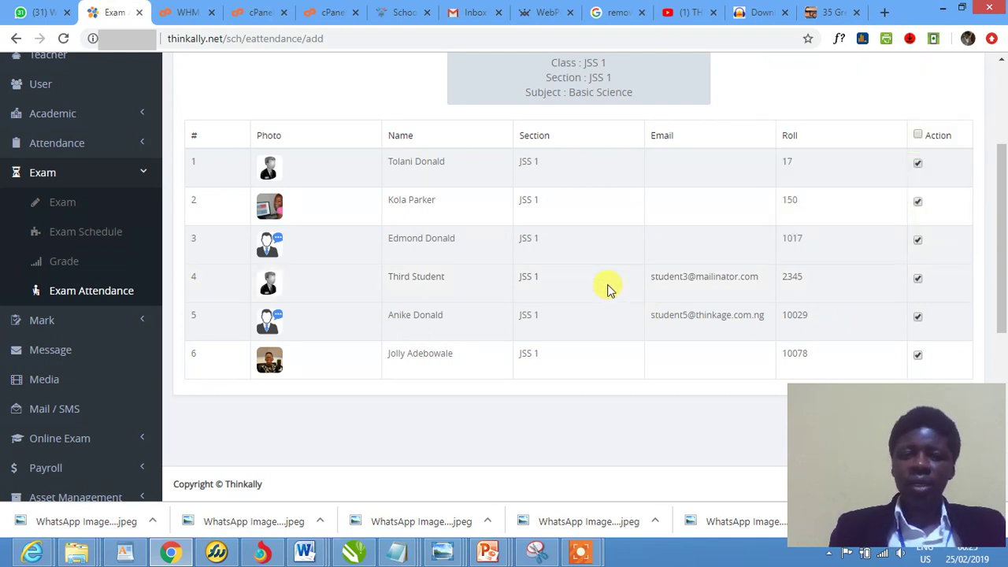
Untick the third student's row so they are recorded absent
scroll(825, 313, down, 3)
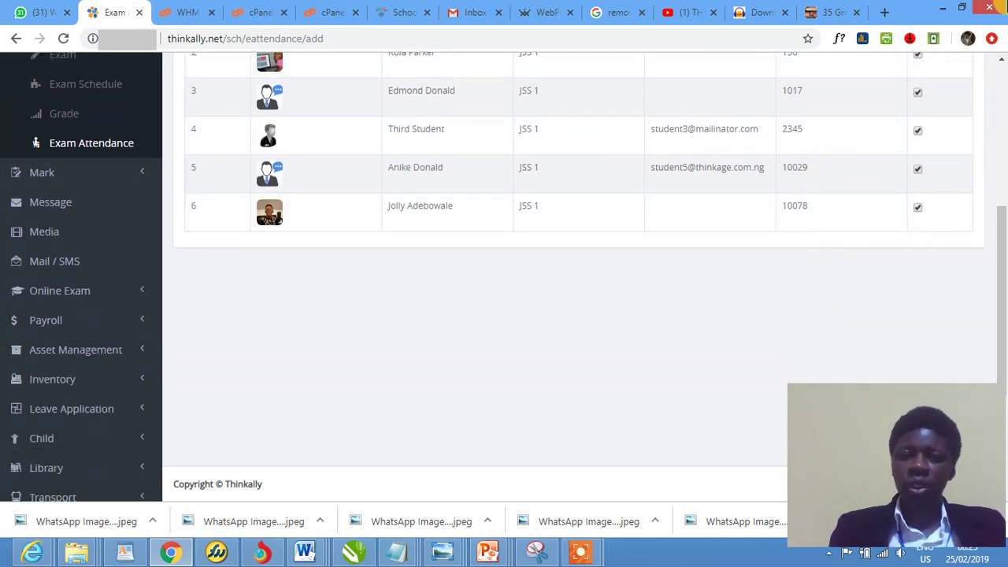
click(918, 92)
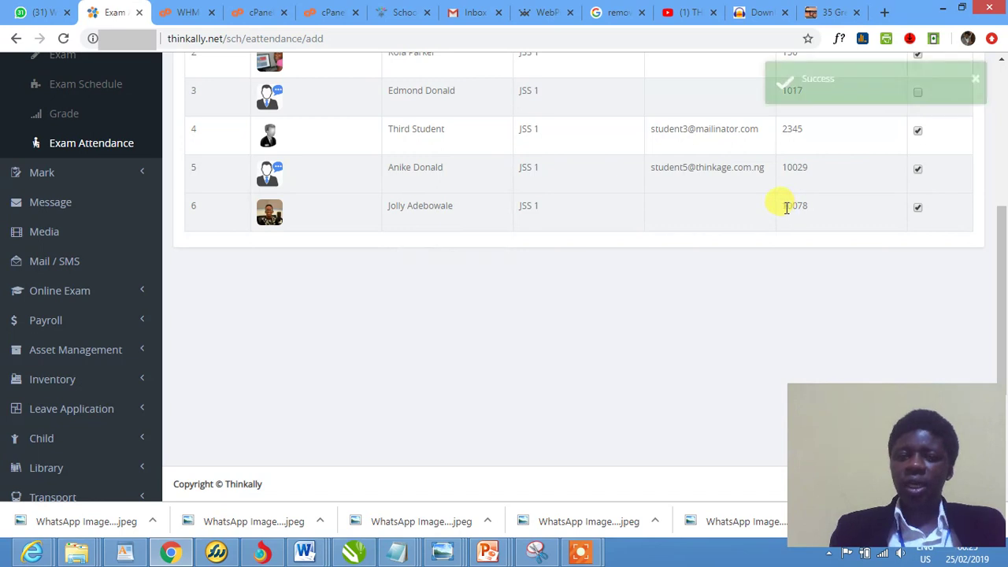
scroll(707, 212, up, 7)
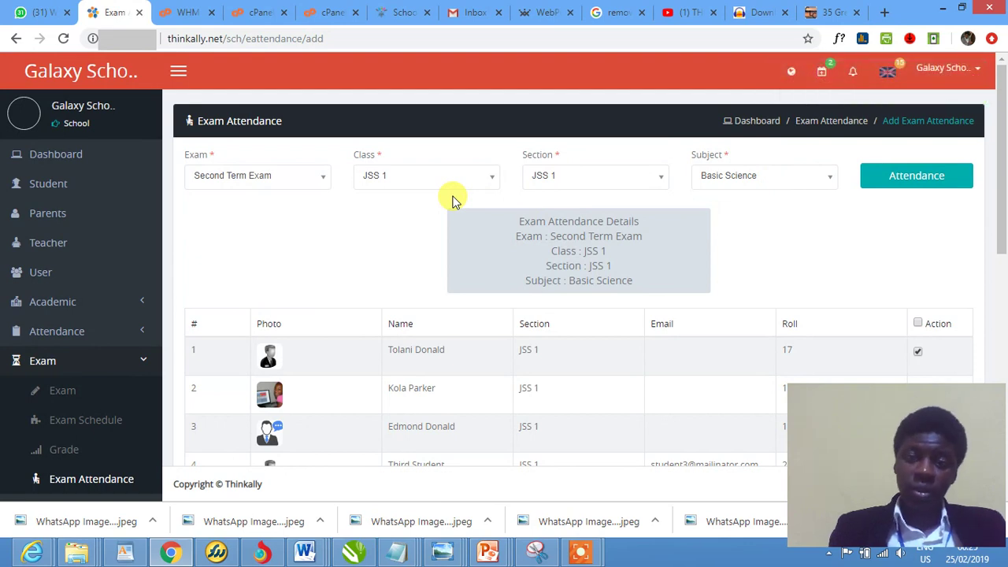
View exam attendance filtered to Second Term Exam, class JSS 1 and Basic Science
click(114, 482)
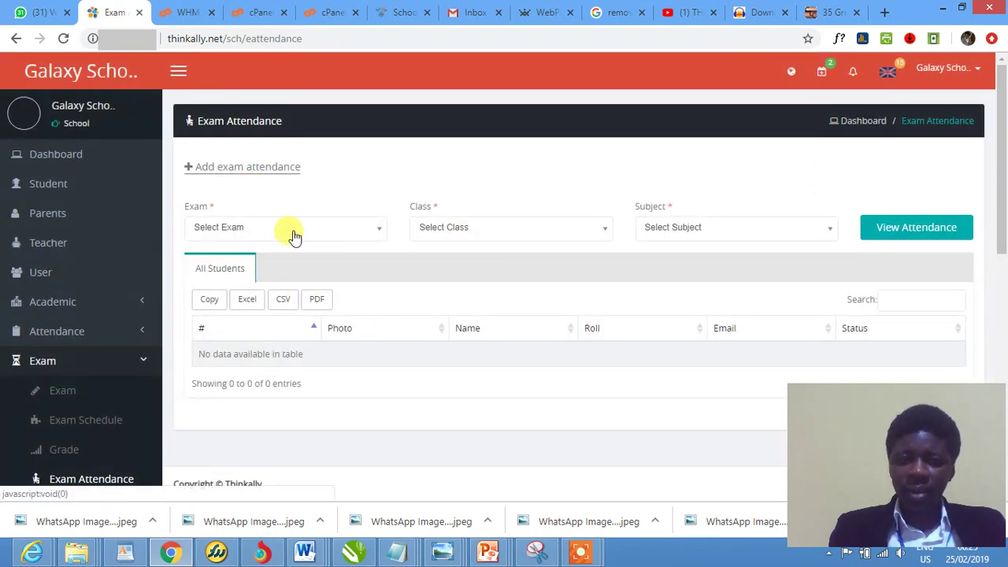
click(250, 230)
click(254, 288)
click(467, 234)
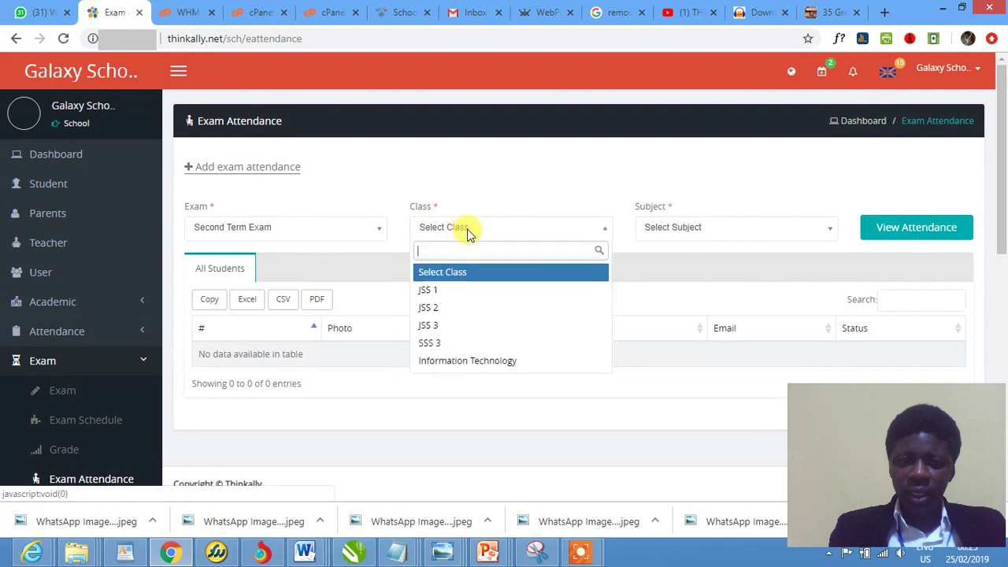
click(461, 289)
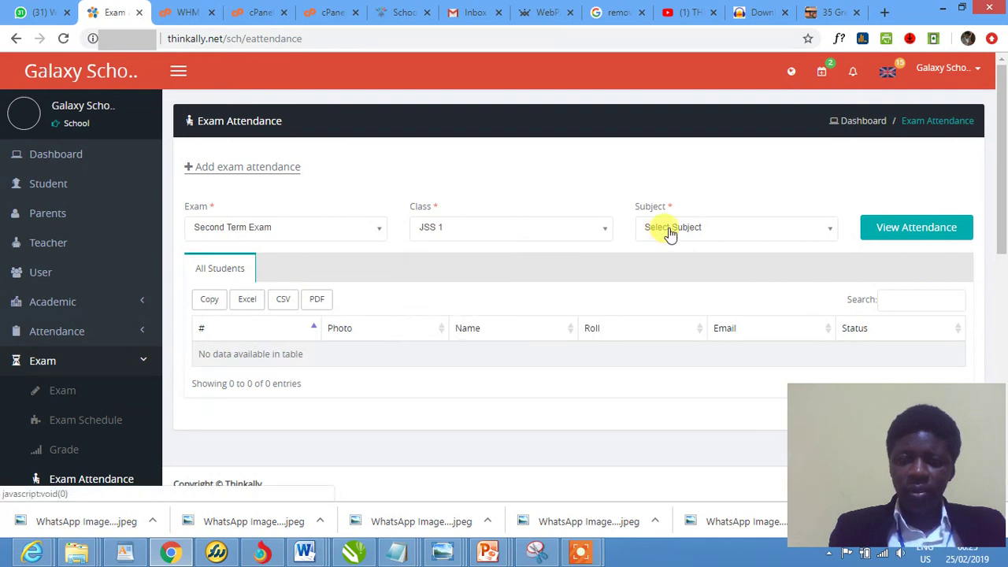
click(670, 230)
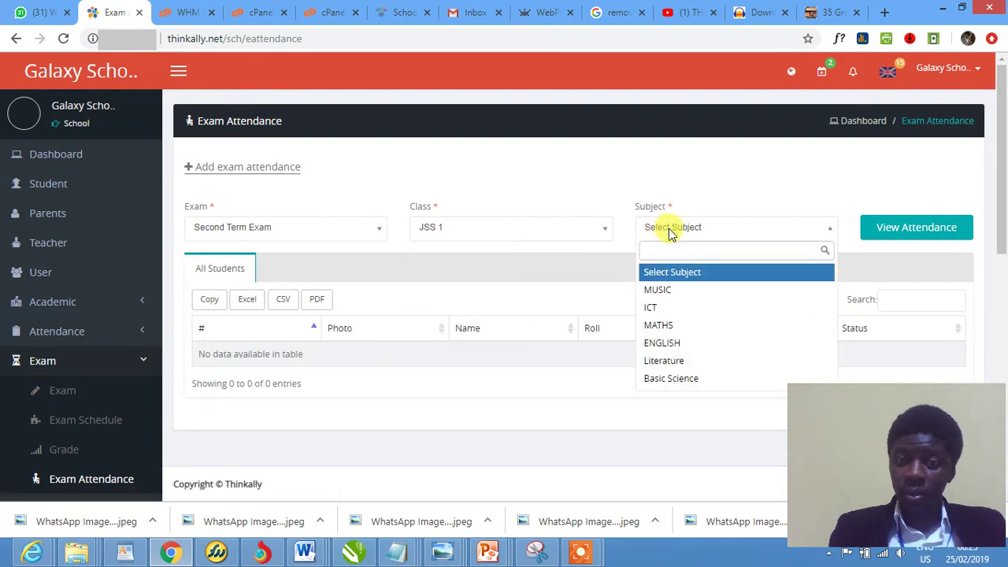
click(672, 381)
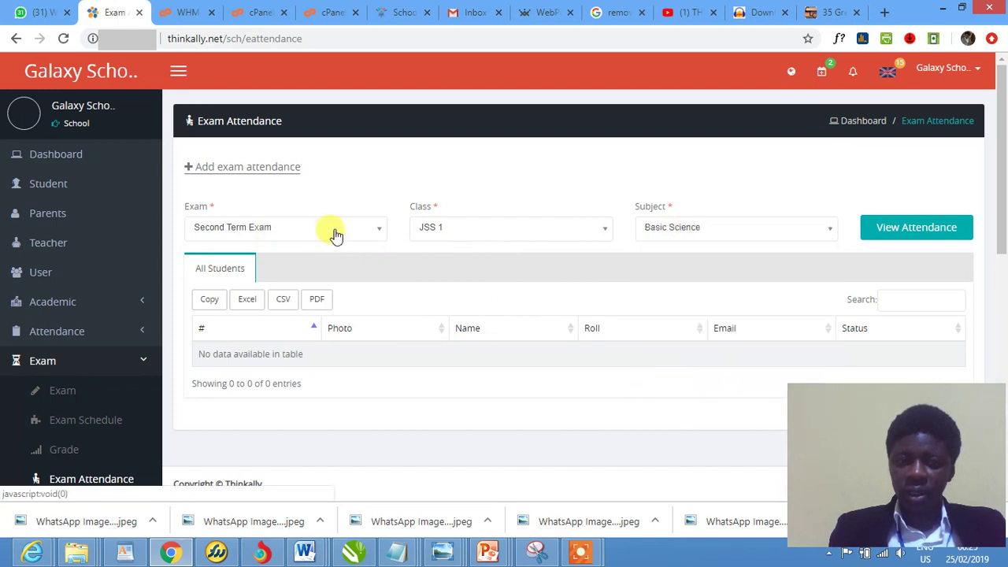
click(900, 232)
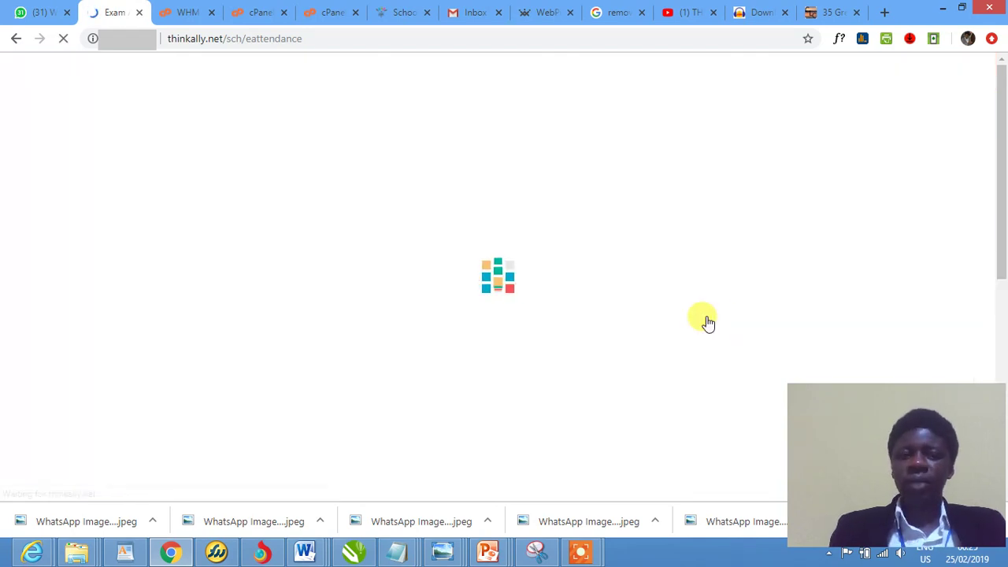
Review the list of six students, five Present and one Absent, then expand the Mark menu
scroll(704, 322, down, 3)
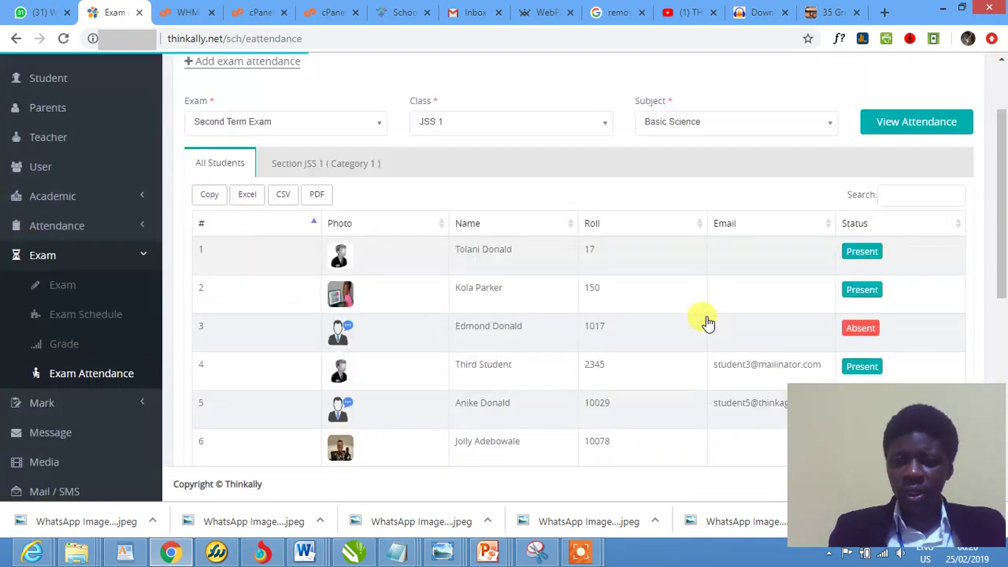
scroll(663, 307, down, 1)
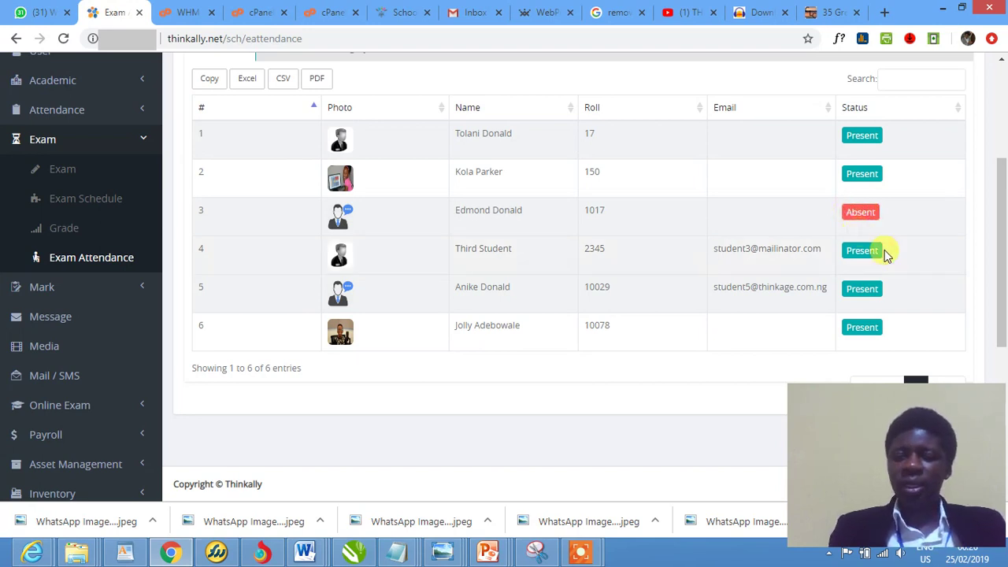
scroll(858, 327, up, 2)
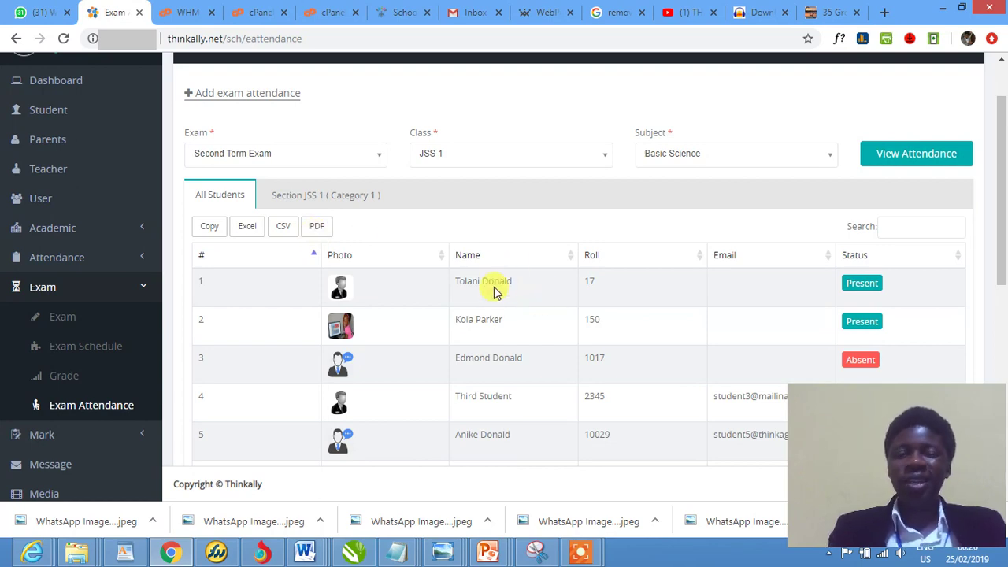
scroll(178, 344, down, 2)
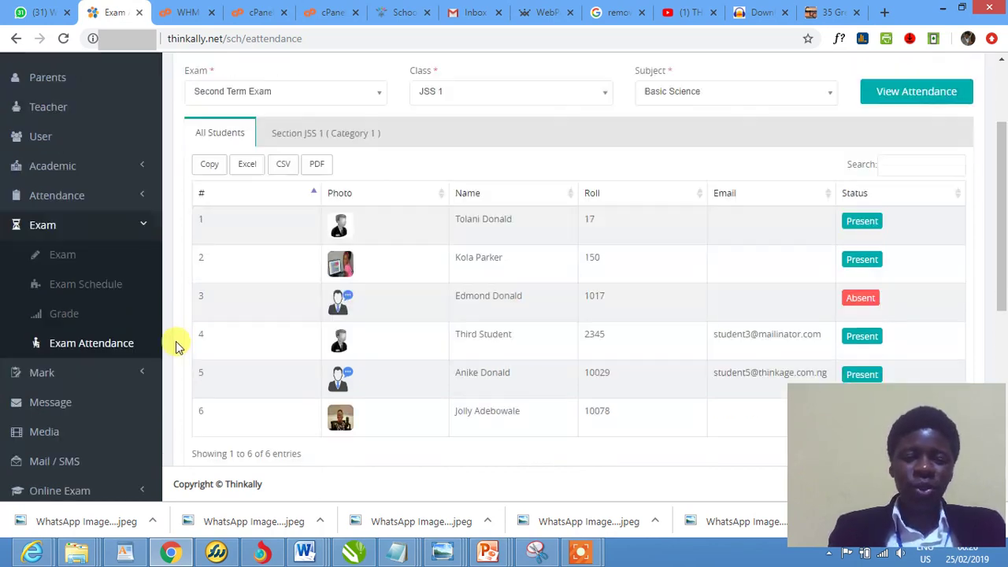
click(140, 288)
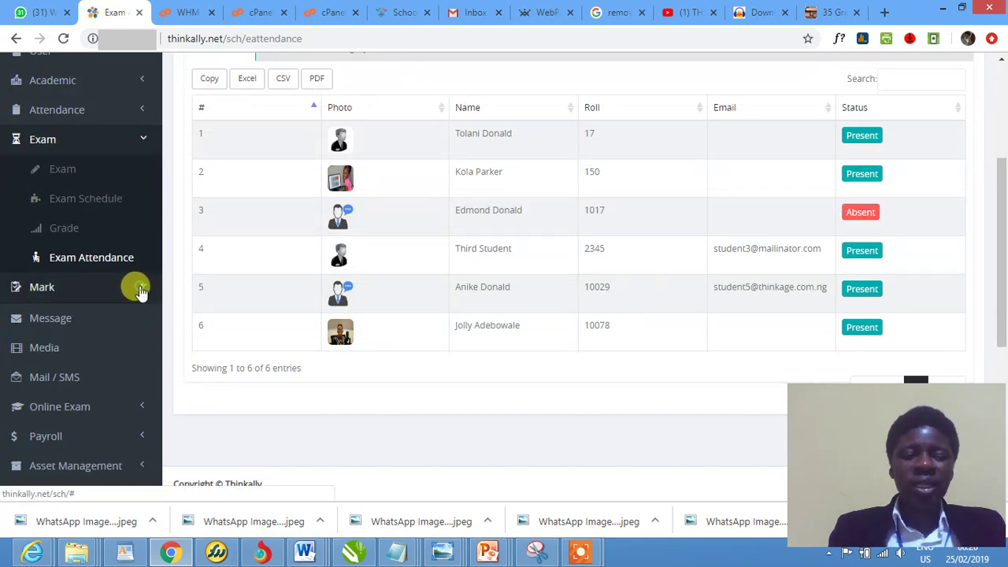